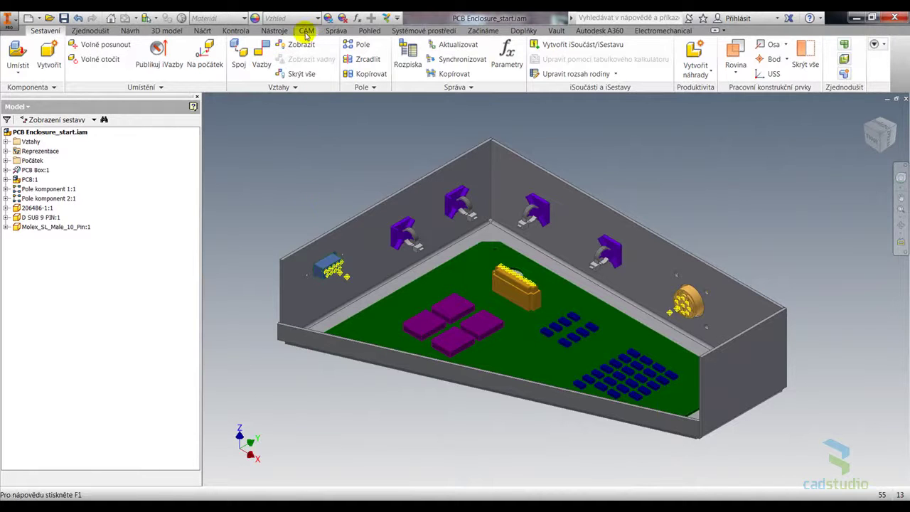
- Create a cable harness in the enclosure assembly, keeping the file name PCB Enclosure_start.Svazek1.iam and the proposed location
left_click(443, 33)
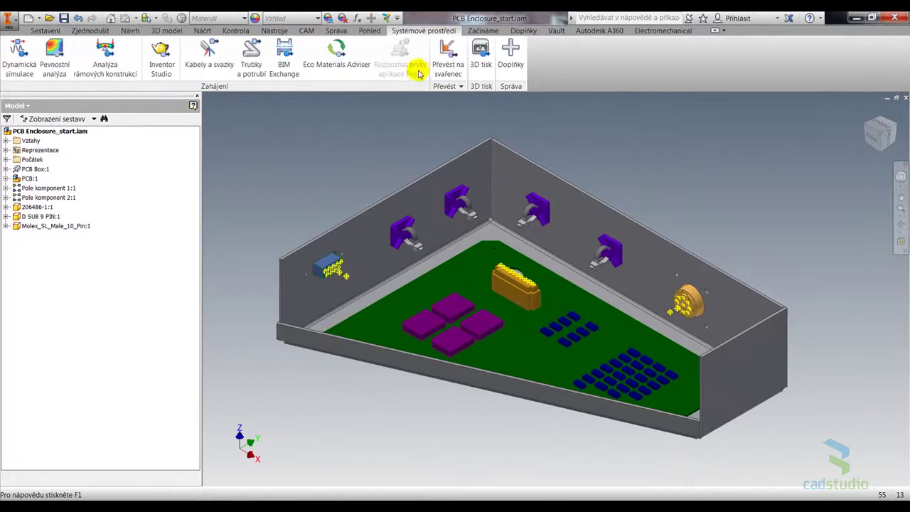
left_click(209, 53)
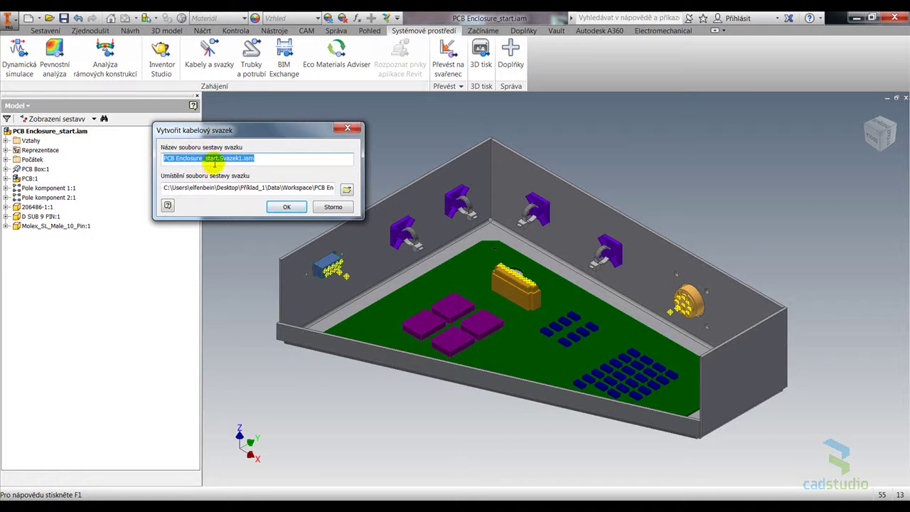
left_click(278, 207)
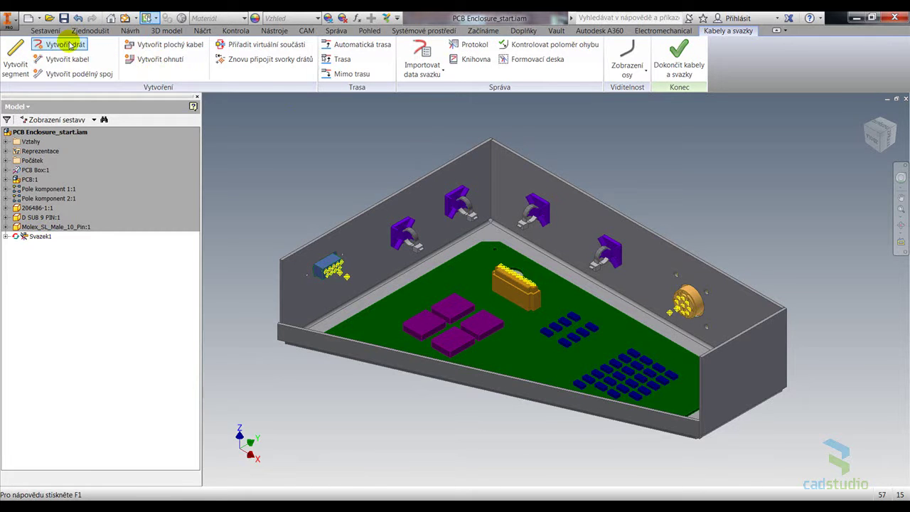
- Begin a new wire with the category Generic and the wire type 22AWG-RED
left_click(68, 45)
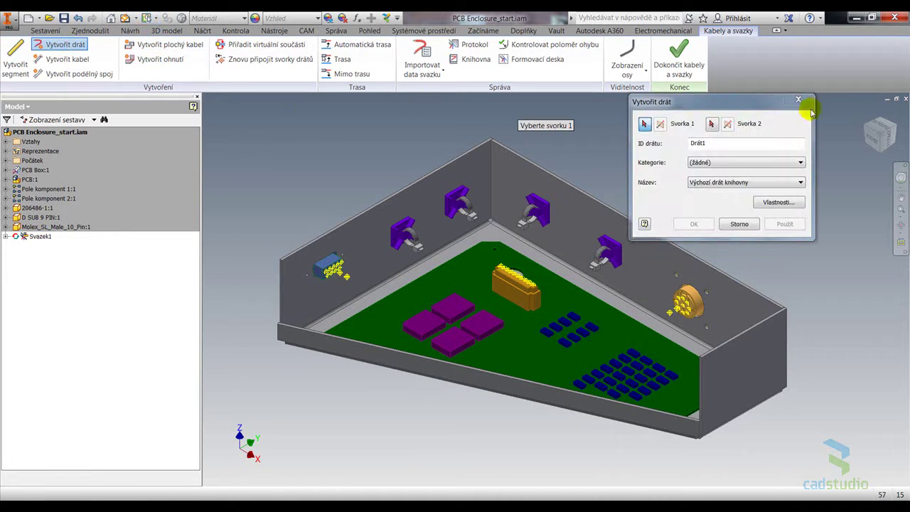
left_click(800, 163)
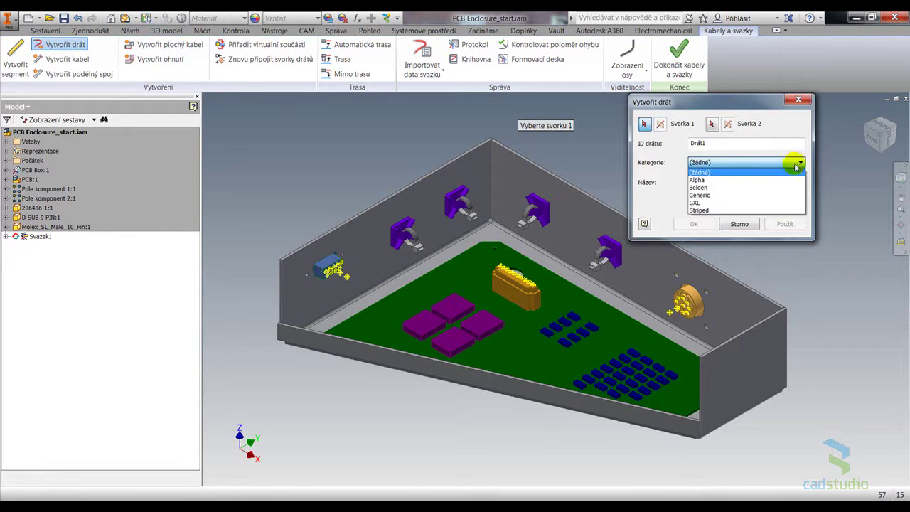
left_click(760, 195)
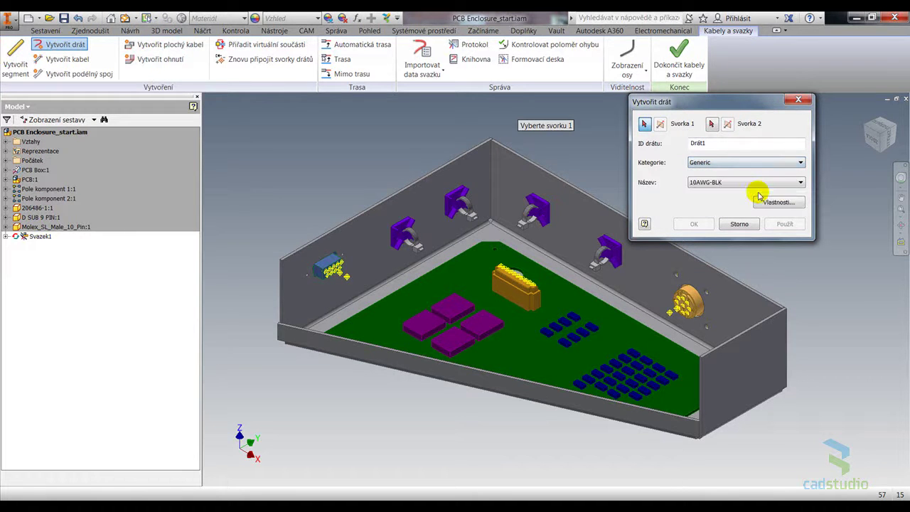
left_click(785, 183)
scroll(800, 246, "down", 1)
left_click_drag(801, 245, 799, 324)
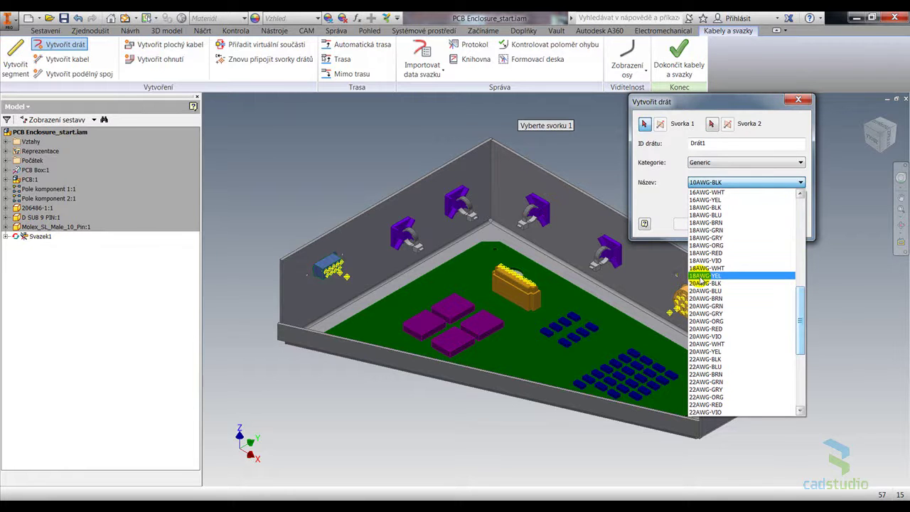
scroll(719, 290, "down", 3)
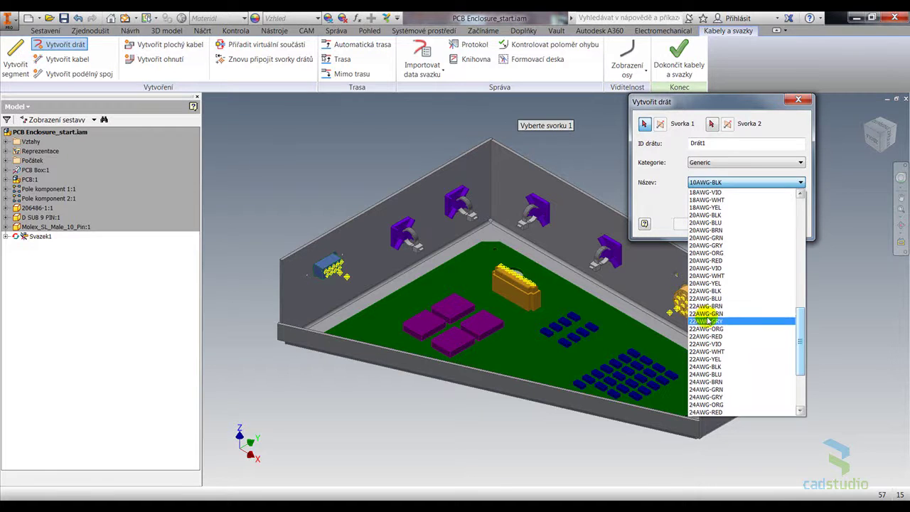
scroll(715, 324, "down", 2)
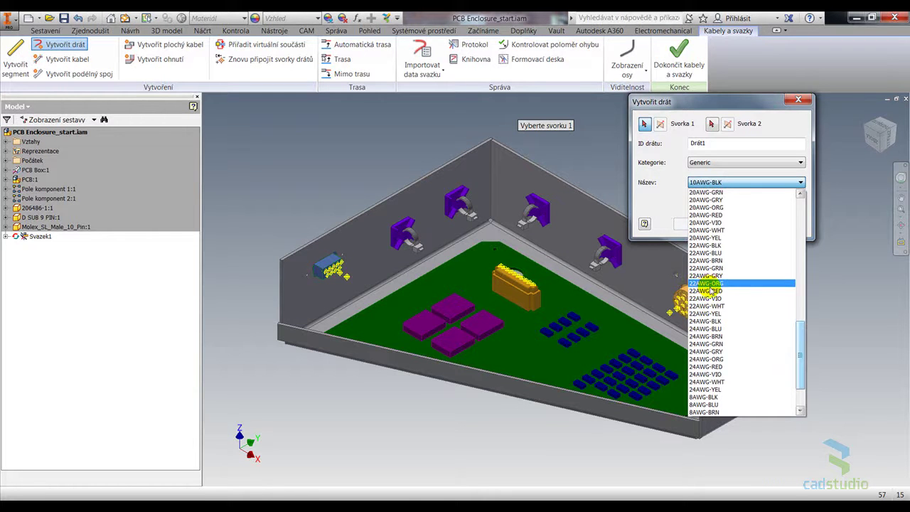
left_click(713, 291)
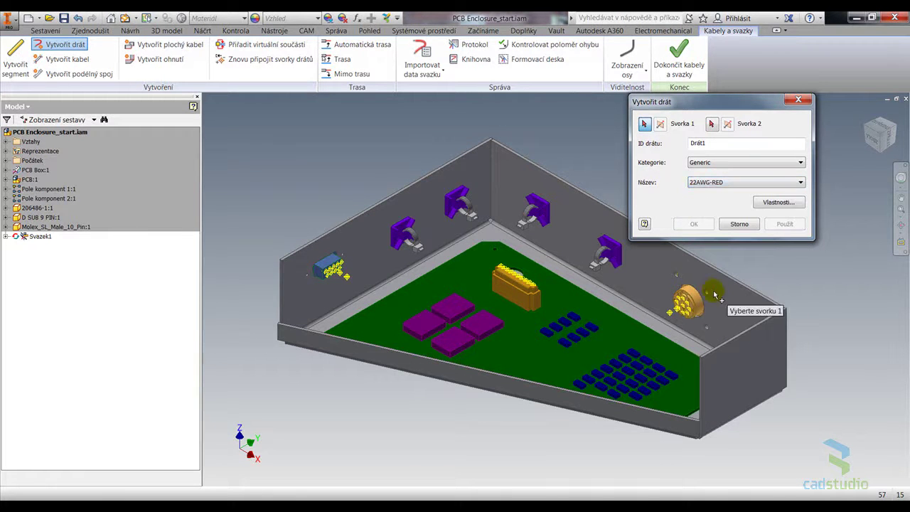
- Set the wire's first terminal to the upper-row pin of the blue D-sub connector nearest the cable clips
left_click(601, 152)
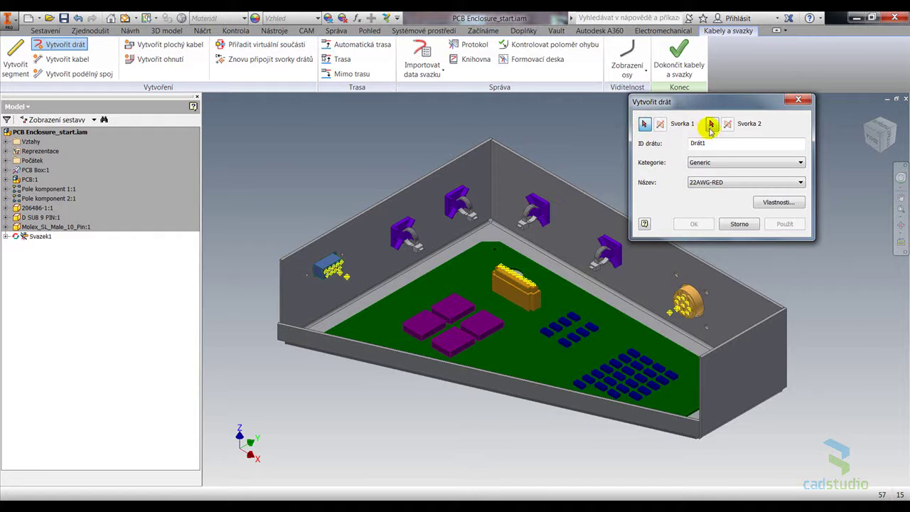
left_click(643, 125)
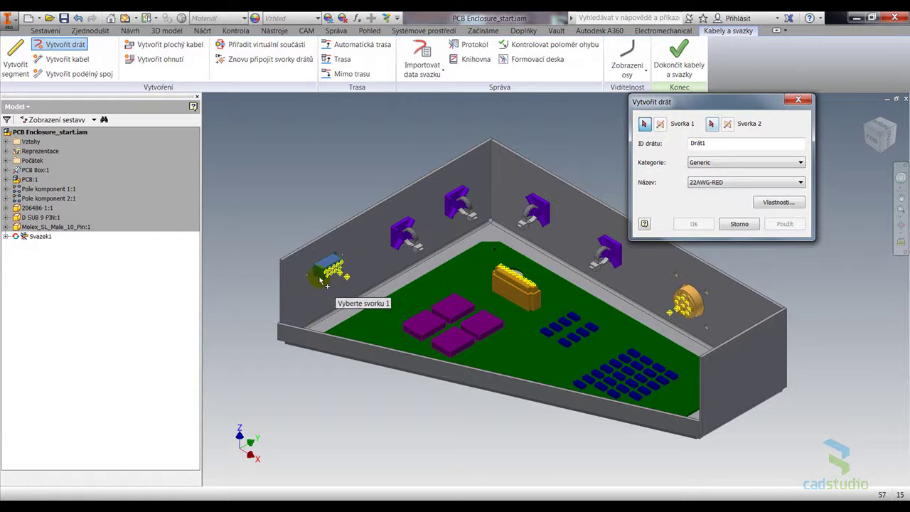
scroll(321, 282, "down", 5)
scroll(334, 266, "down", 3)
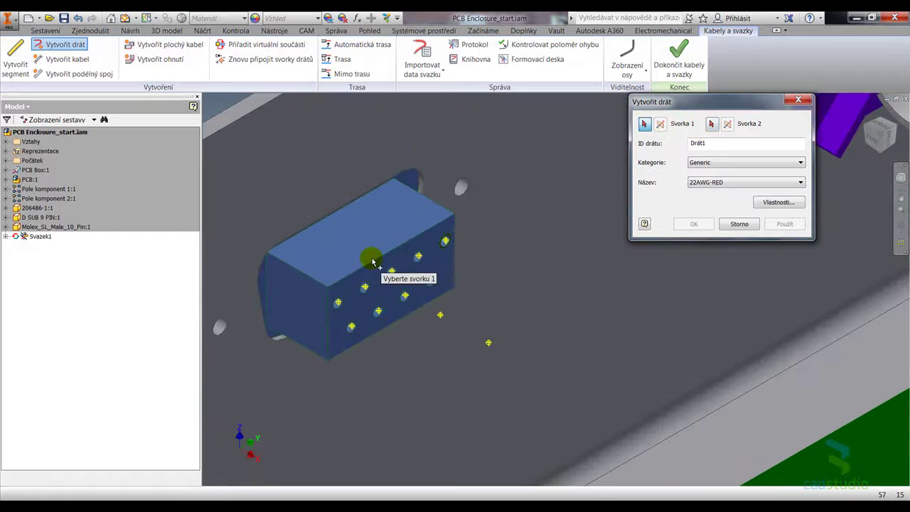
left_click(445, 243)
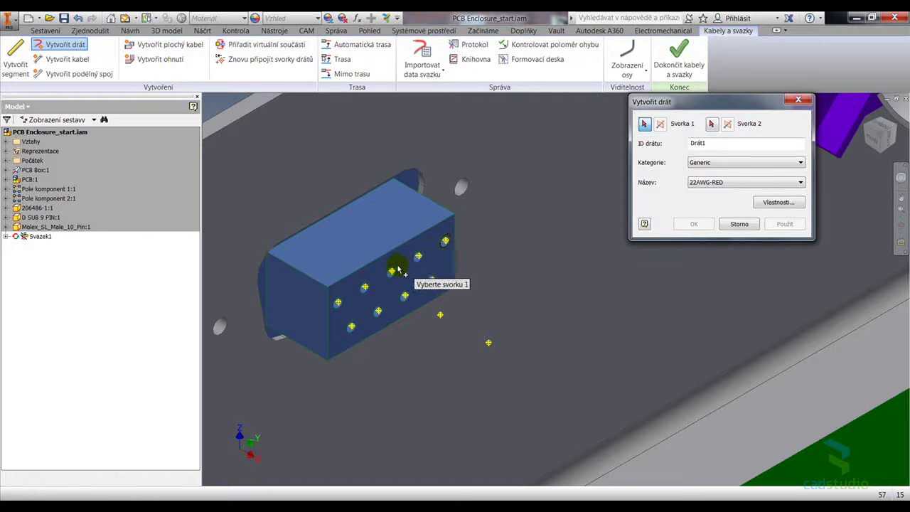
left_click(447, 242)
scroll(459, 260, "down", 2)
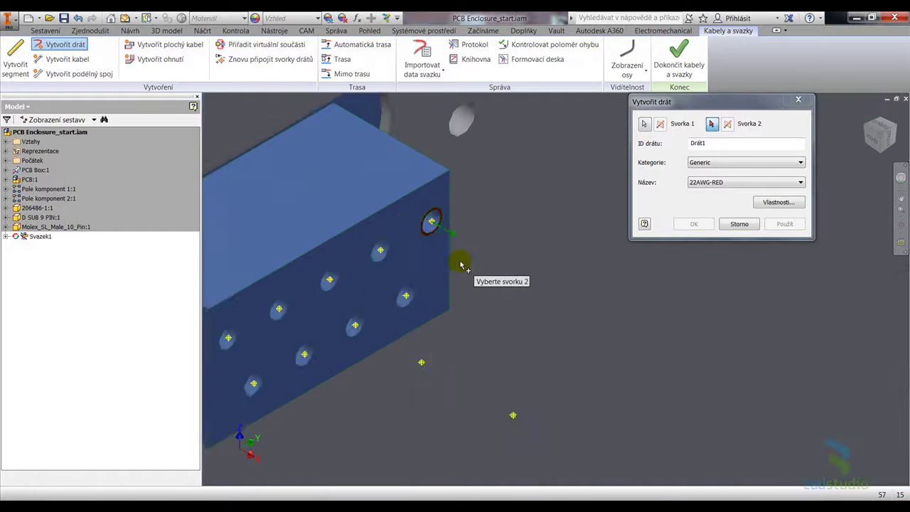
- End the red wire at Svorka 10, the end pin of the orange board connector nearest the D-sub, and apply it
scroll(462, 267, "up", 5)
middle_click_drag(633, 313, 559, 304)
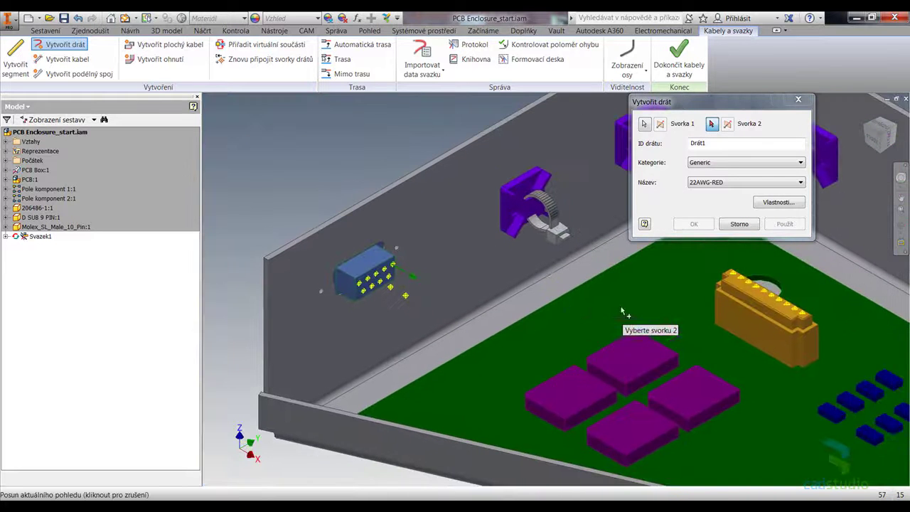
scroll(718, 296, "down", 5)
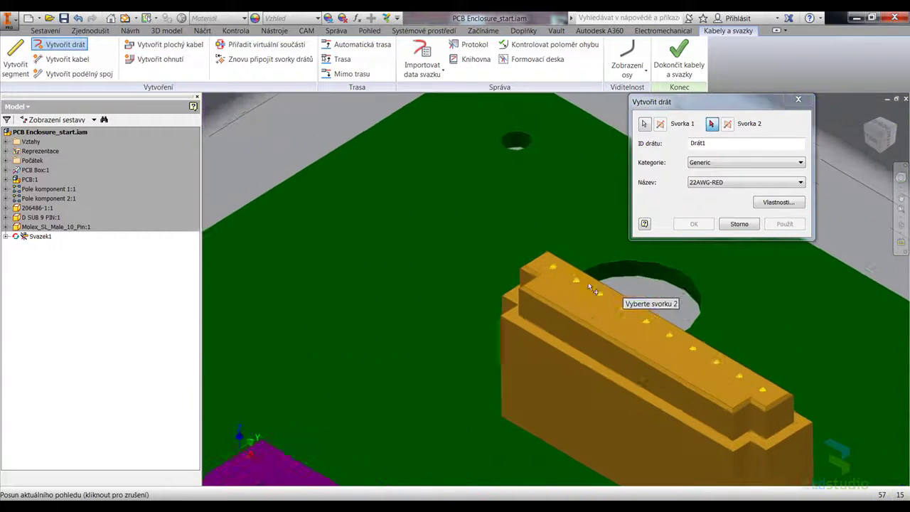
scroll(589, 286, "down", 1)
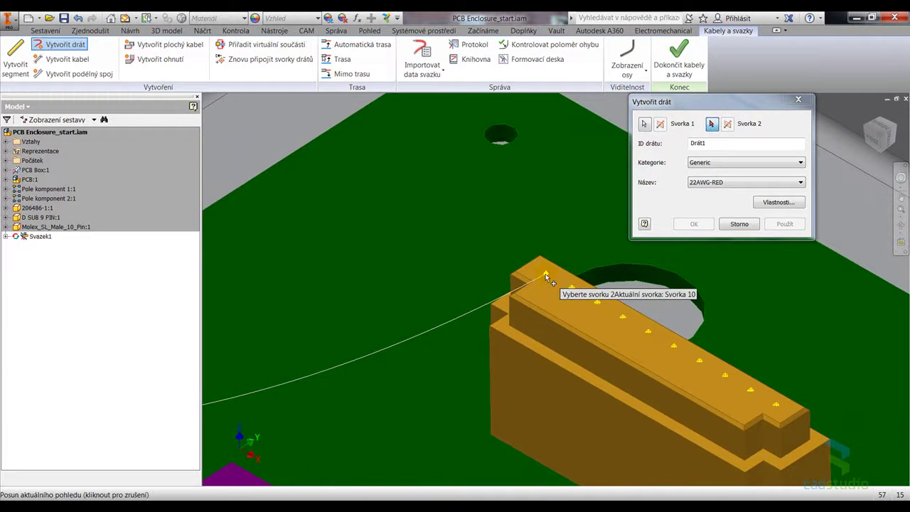
left_click(546, 276)
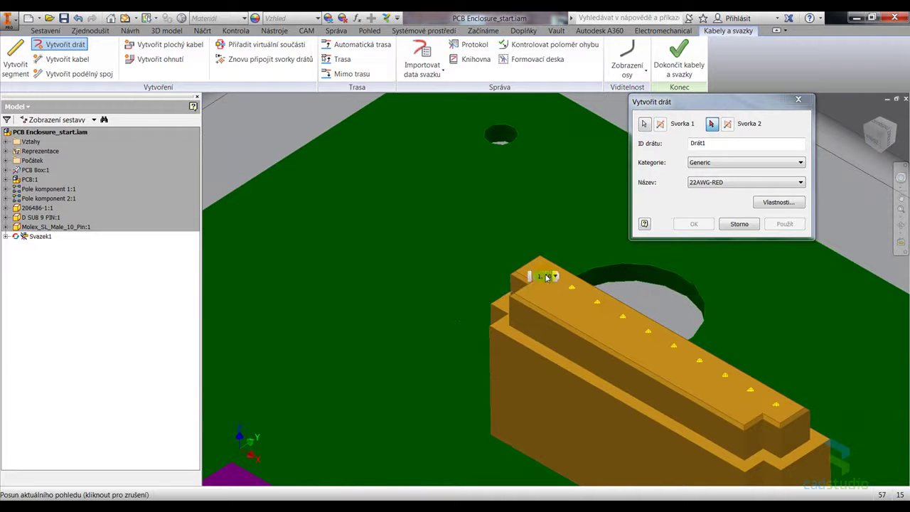
scroll(576, 309, "up", 1)
middle_click_drag(569, 296, 534, 286)
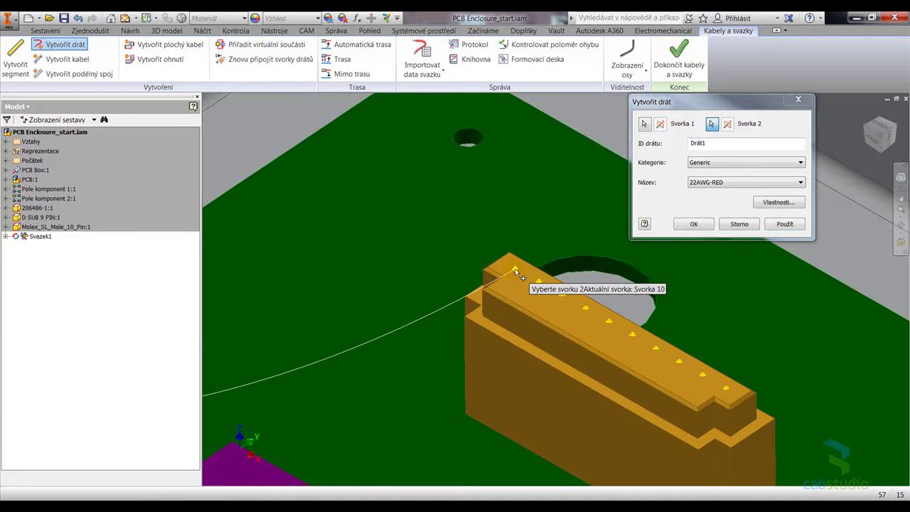
scroll(515, 278, "up", 3)
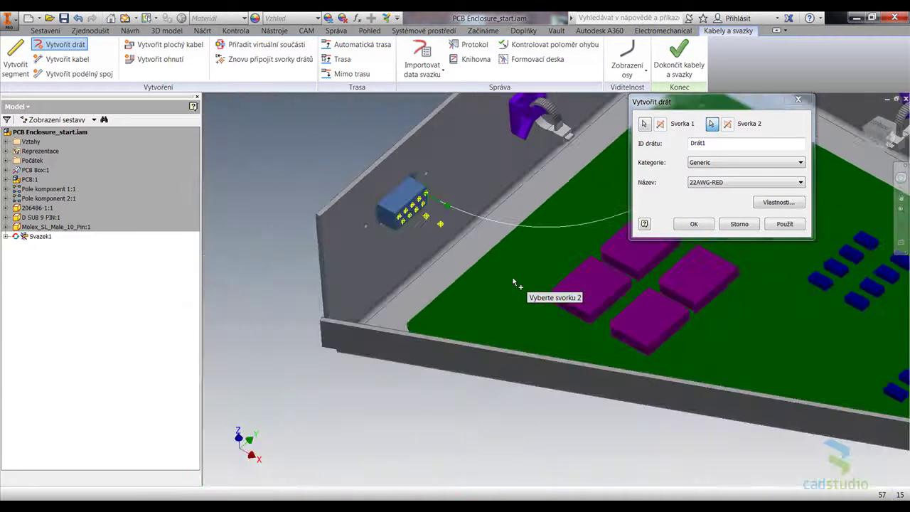
left_click(785, 224)
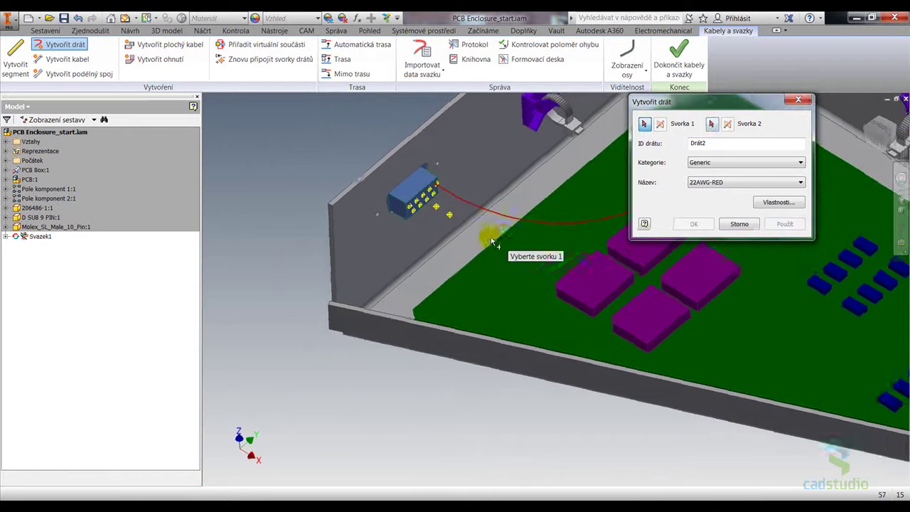
- Create a second 22AWG-RED wire from the D-sub's second upper-row pin to the orange connector's second pin, beside the first wire
scroll(491, 240, "down", 3)
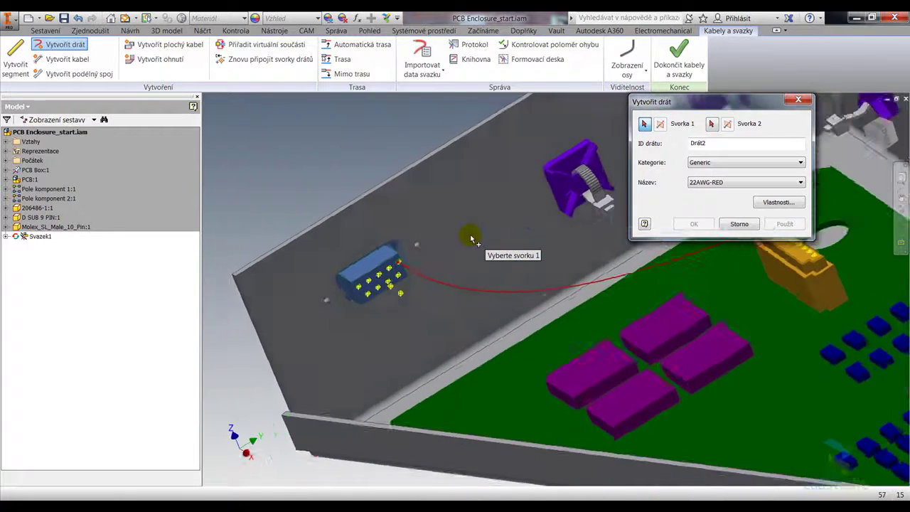
scroll(420, 260, "down", 5)
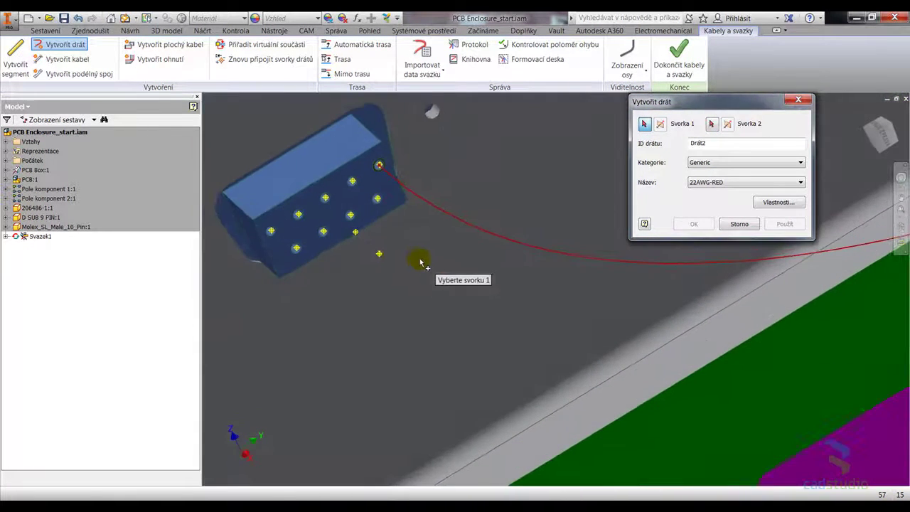
left_click(344, 190)
middle_click_drag(344, 190, 408, 239, "shift")
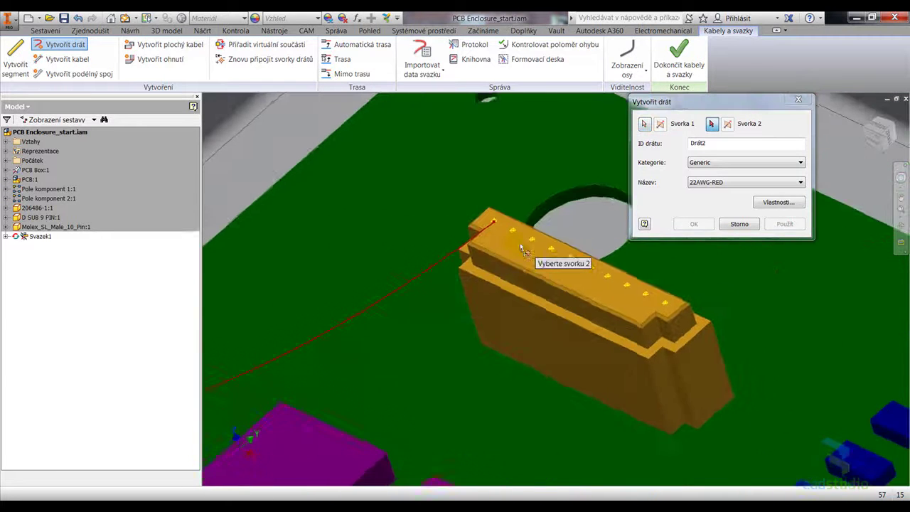
left_click(514, 237)
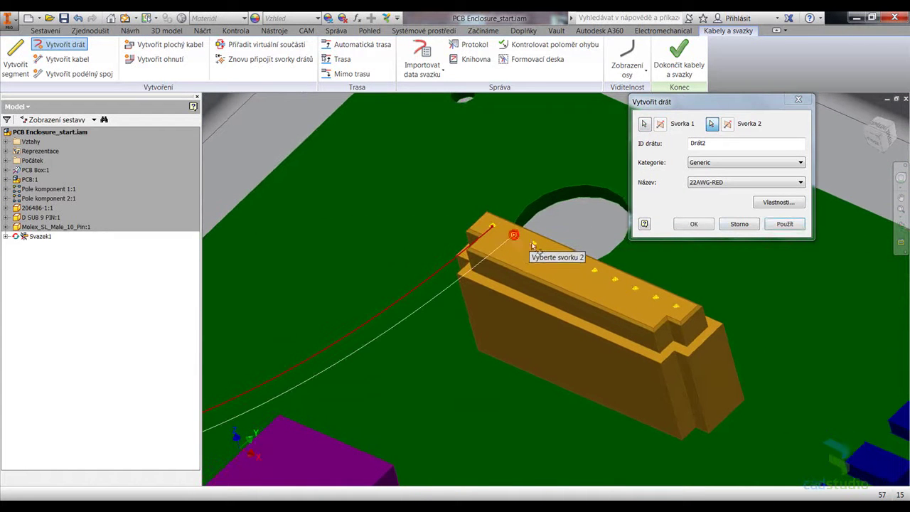
left_click(777, 225)
- Change the wire type to 22AWG-BLU and start the wire at the third upper-row pin of the blue D-sub connector
key("F6")
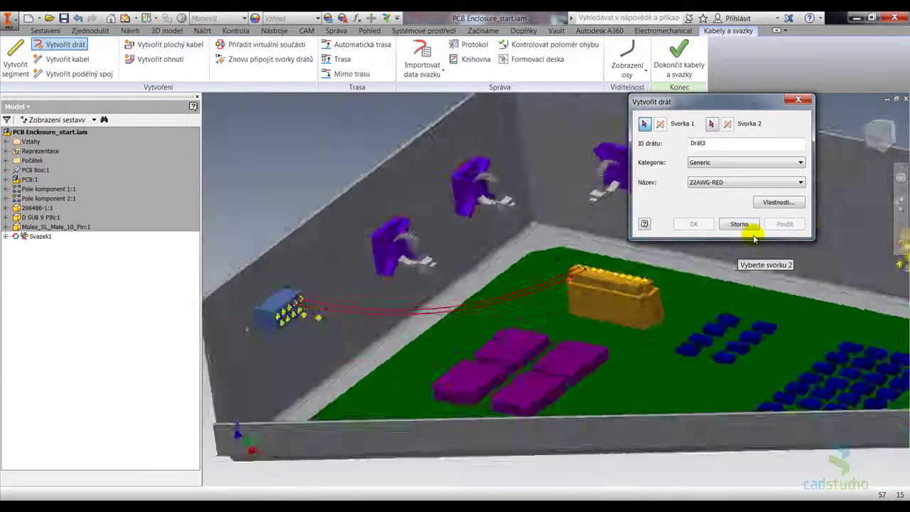
left_click(758, 182)
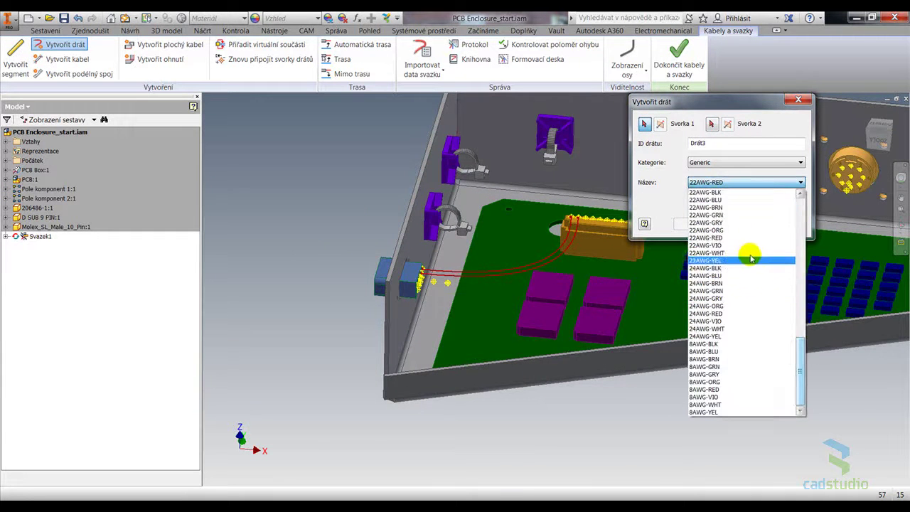
left_click(747, 200)
scroll(629, 231, "up", 2)
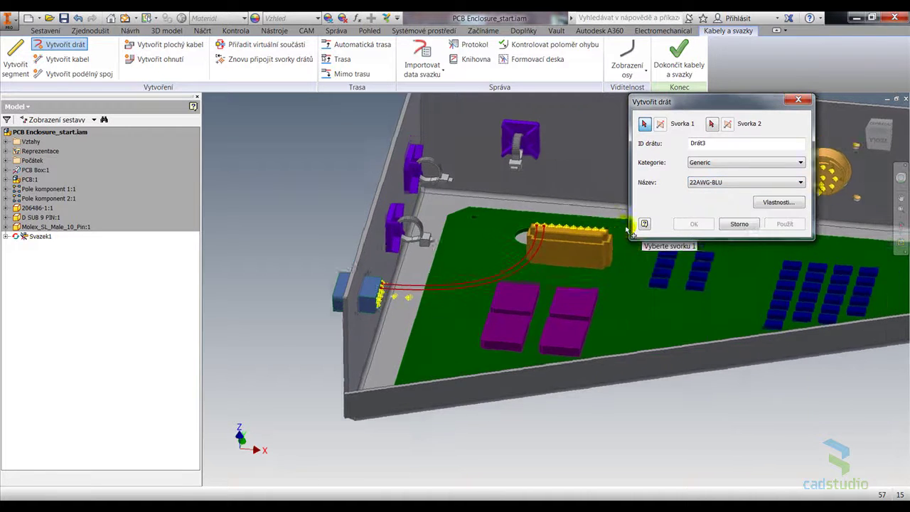
scroll(299, 334, "up", 5)
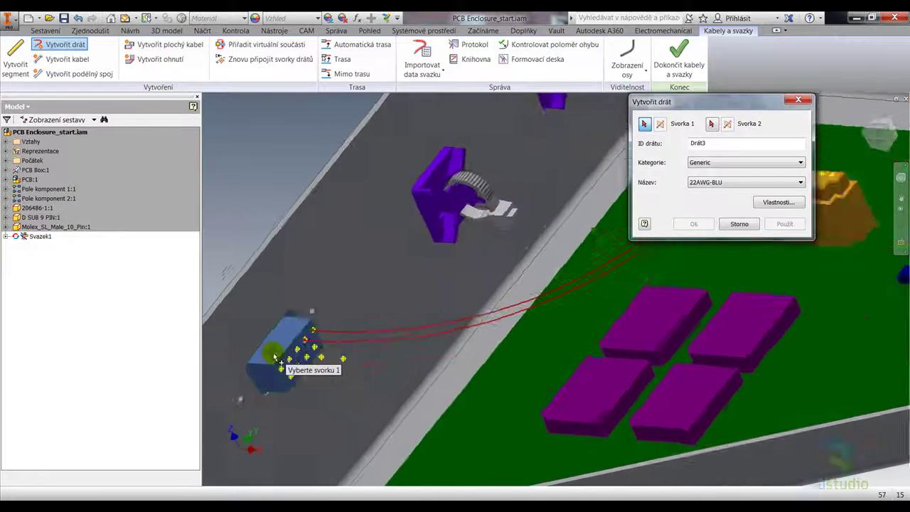
scroll(274, 357, "up", 4)
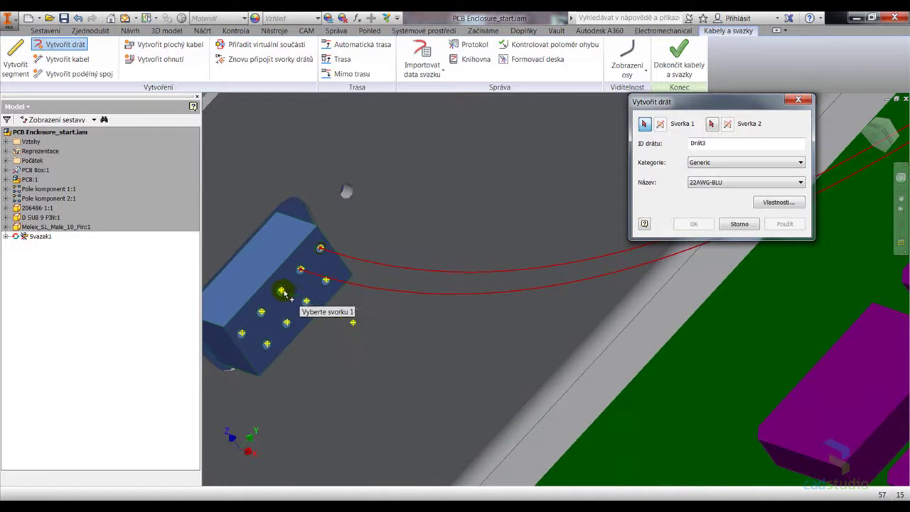
left_click(283, 291)
- End the blue wire at pin 3 of the round orange wall connector and apply it
scroll(301, 305, "down", 3)
scroll(377, 297, "up", 5)
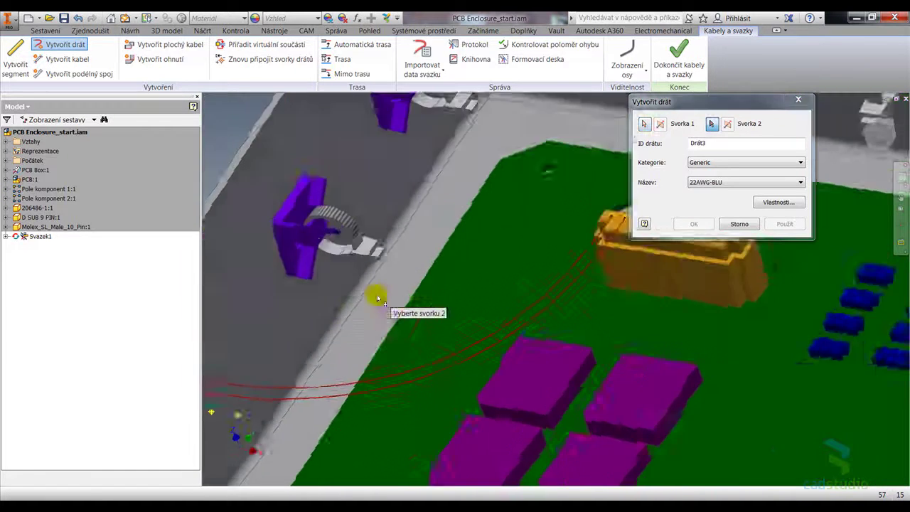
scroll(380, 266, "down", 3)
scroll(403, 261, "up", 6)
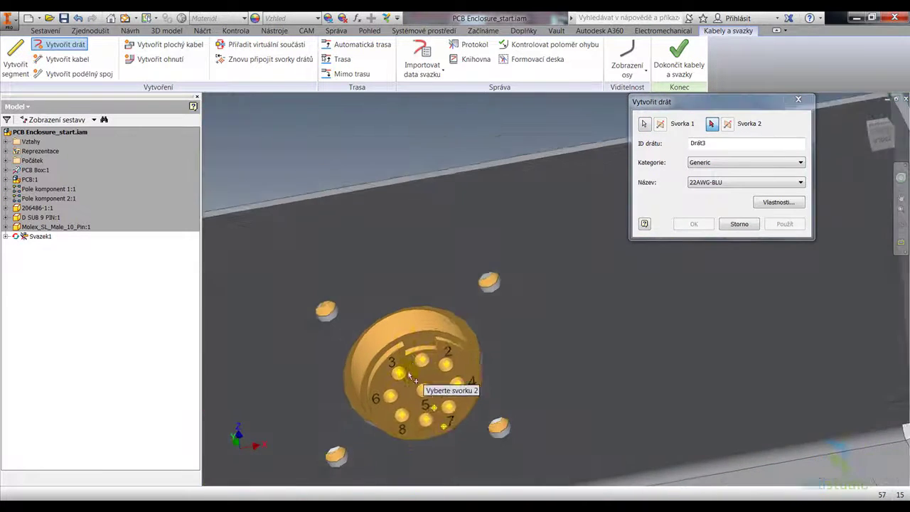
scroll(411, 374, "up", 2)
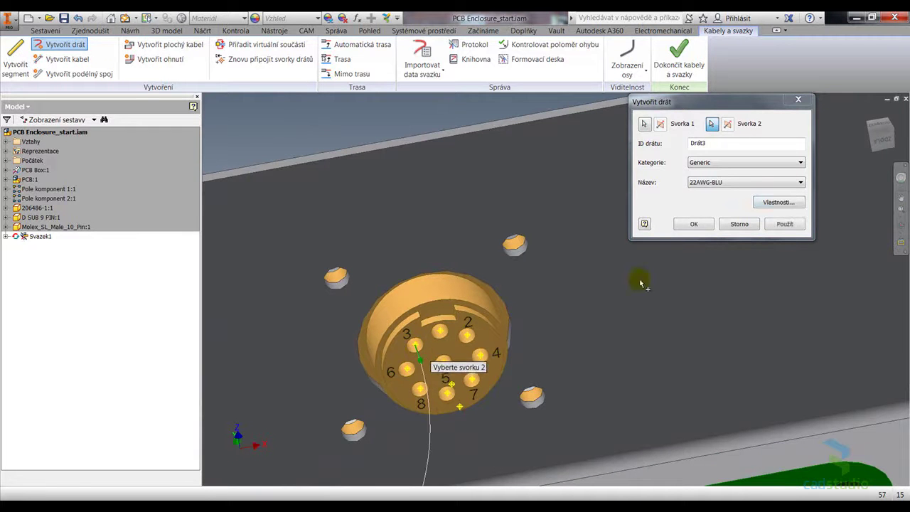
left_click(785, 224)
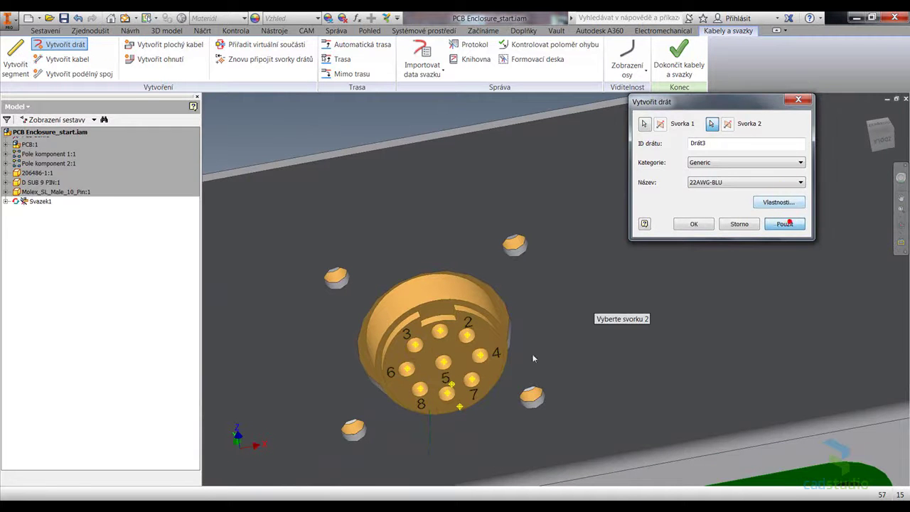
- Create a 22AWG-BLU wire from pin 4 of the round orange wall connector to Svorka 4 on the D-sub and apply it
left_click(483, 357)
scroll(498, 376, "down", 4)
scroll(404, 378, "up", 5)
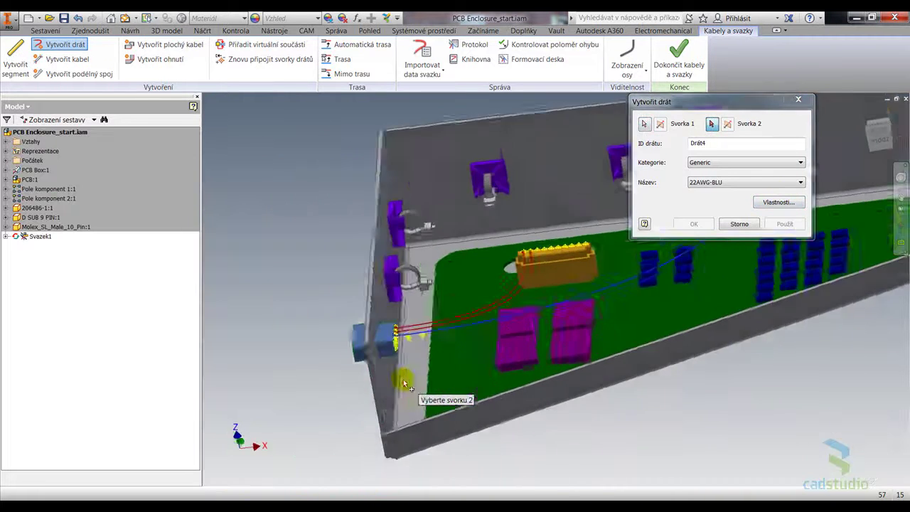
scroll(413, 341, "up", 5)
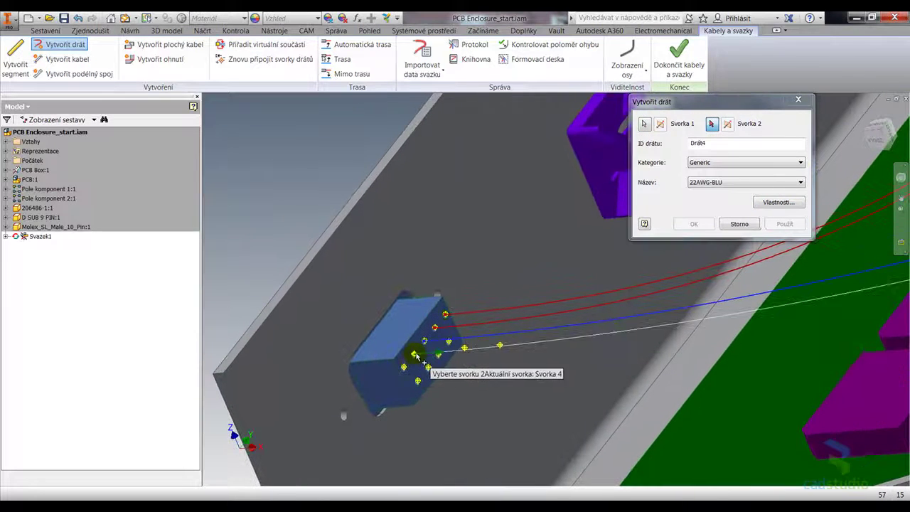
left_click(784, 224)
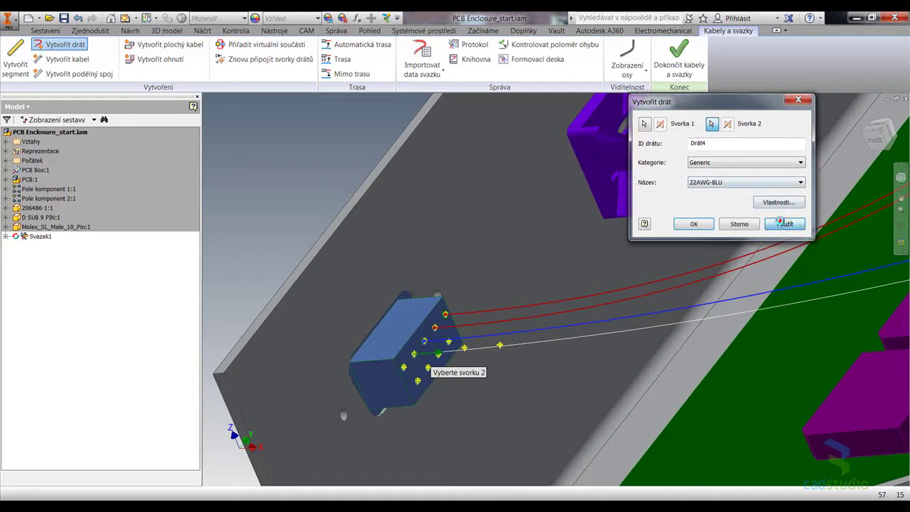
- Create a 22AWG-BLU wire from Svorka 6 of the orange board connector to pin 5 of the round wall connector and apply it
key("F5")
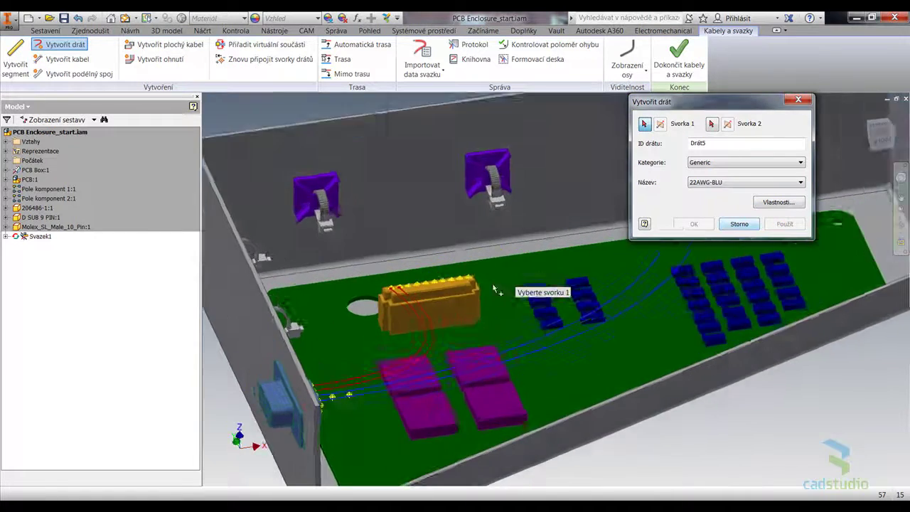
scroll(459, 295, "up", 5)
left_click(424, 219)
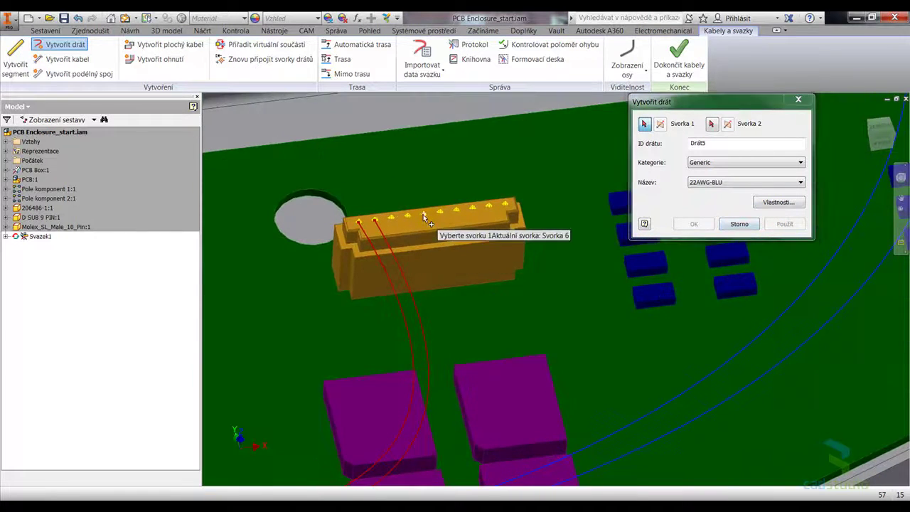
key("F5")
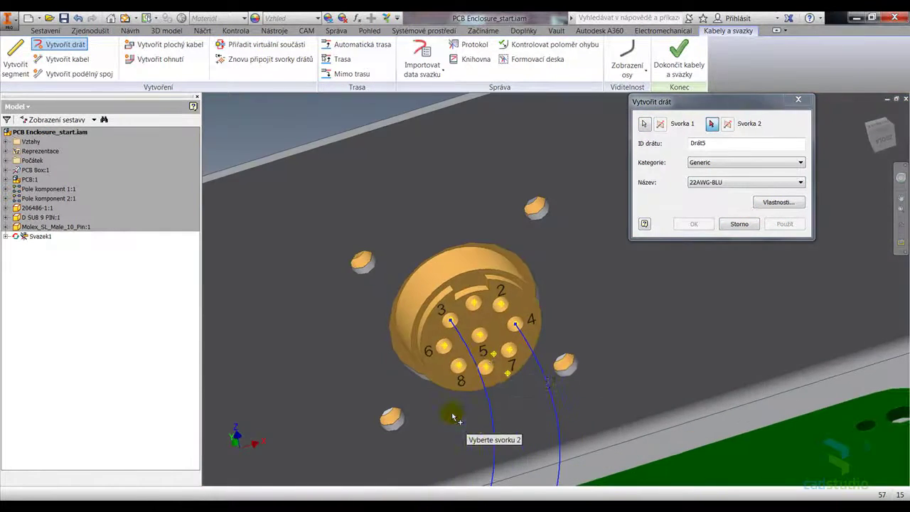
left_click(481, 335)
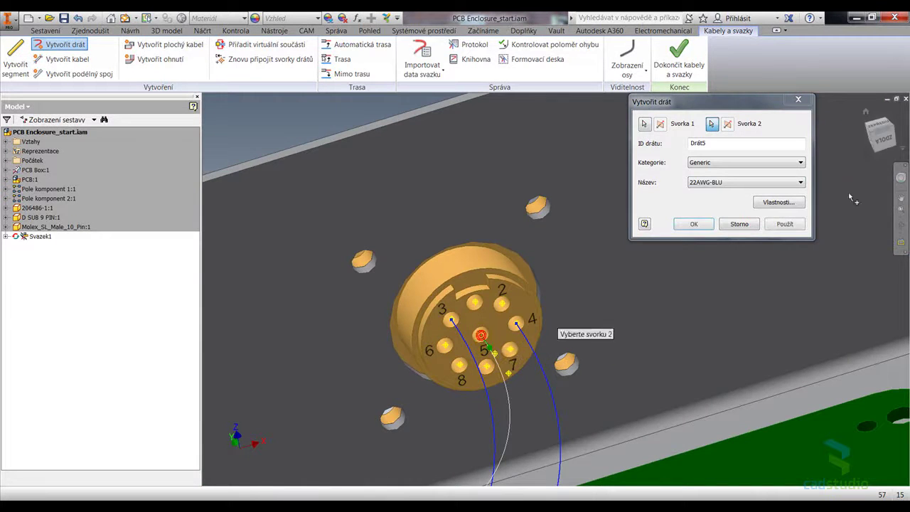
left_click(788, 223)
- Create a 22AWG-BLU wire from Svorka 5 of the orange board connector to pin 6 of the round wall connector and finish wire creation
key("F5")
key("F5")
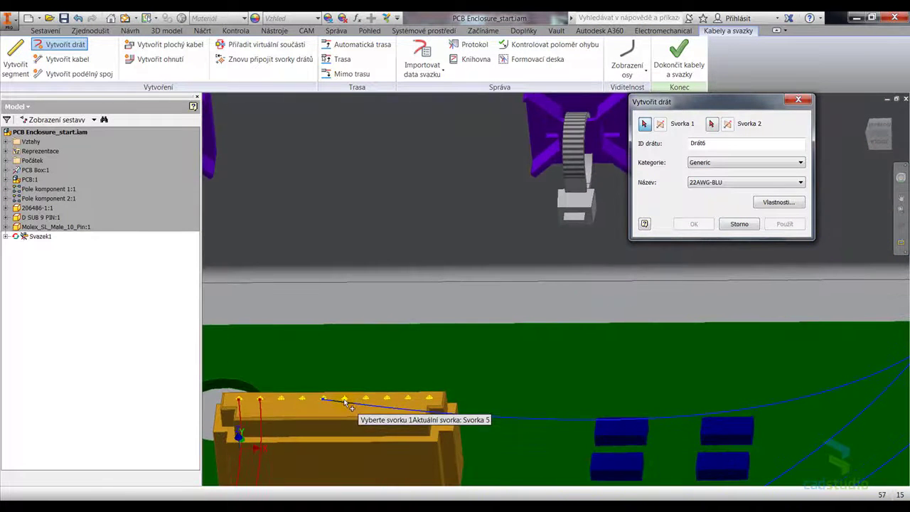
left_click(347, 405)
key("F5")
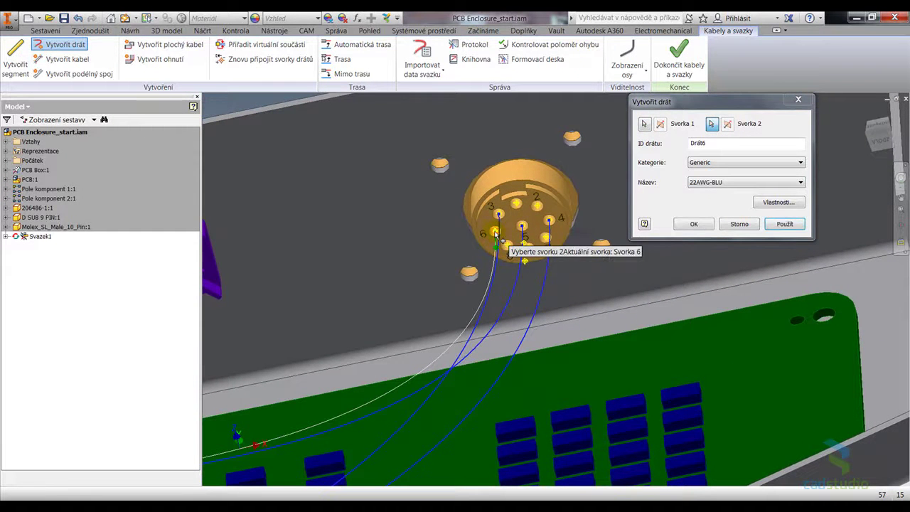
left_click(689, 225)
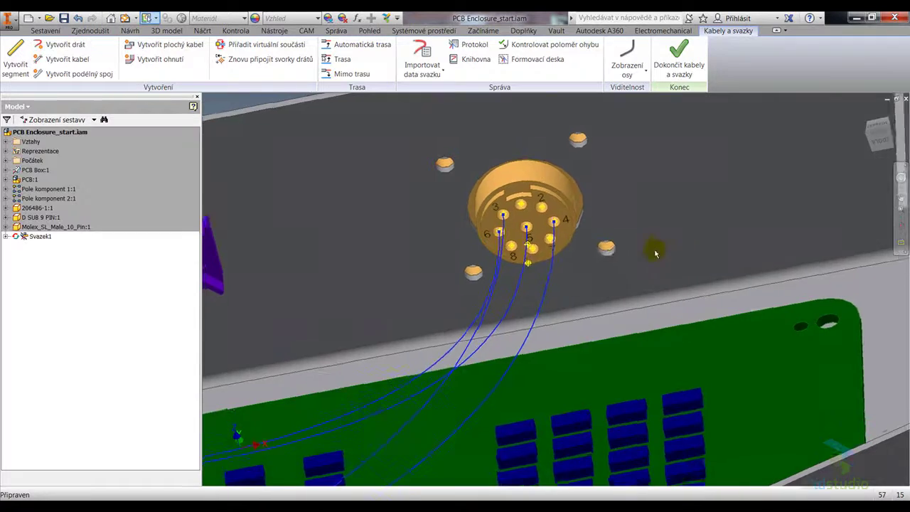
- Examine how the red and blue wires leave the pins of the D-sub, round wall and orange board connectors
key("F5")
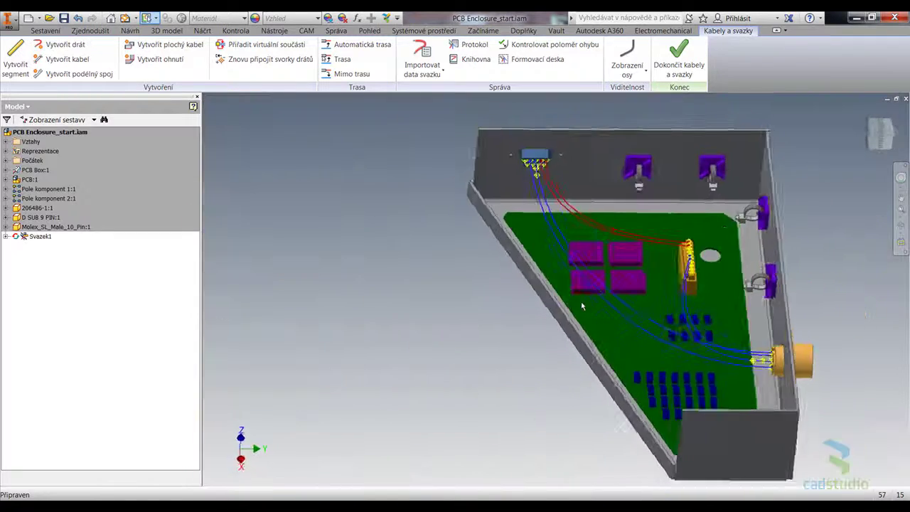
key("F5")
key("F5")
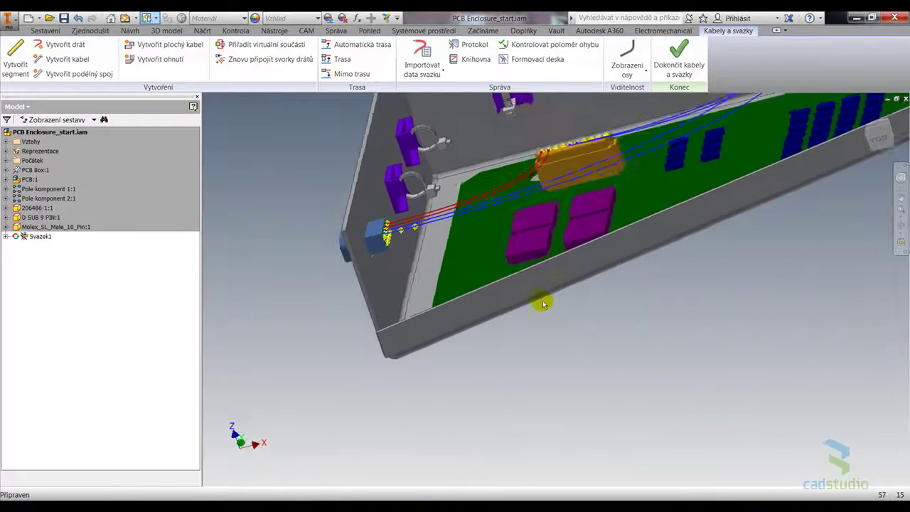
middle_click_drag(694, 213, 658, 179, "shift")
scroll(750, 152, "down", 2)
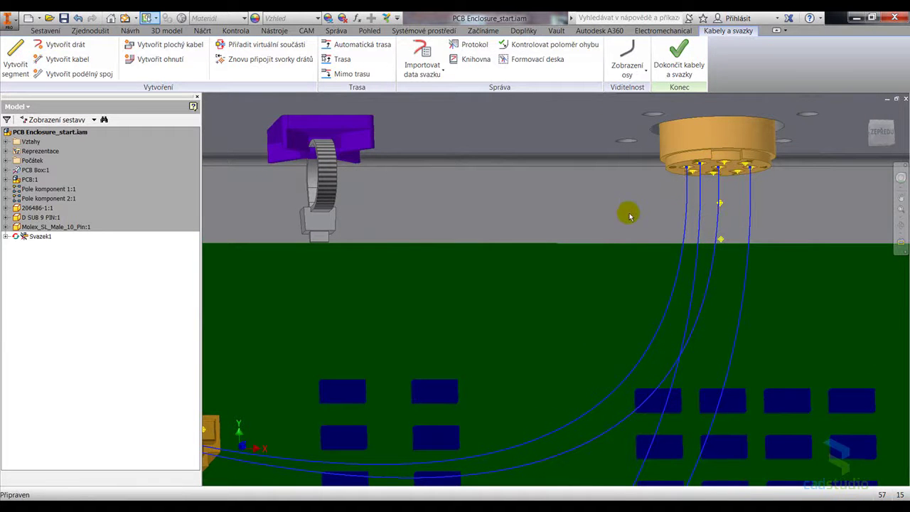
middle_click_drag(642, 205, 732, 234, "shift")
middle_click_drag(468, 289, 513, 284)
scroll(466, 258, "up", 3)
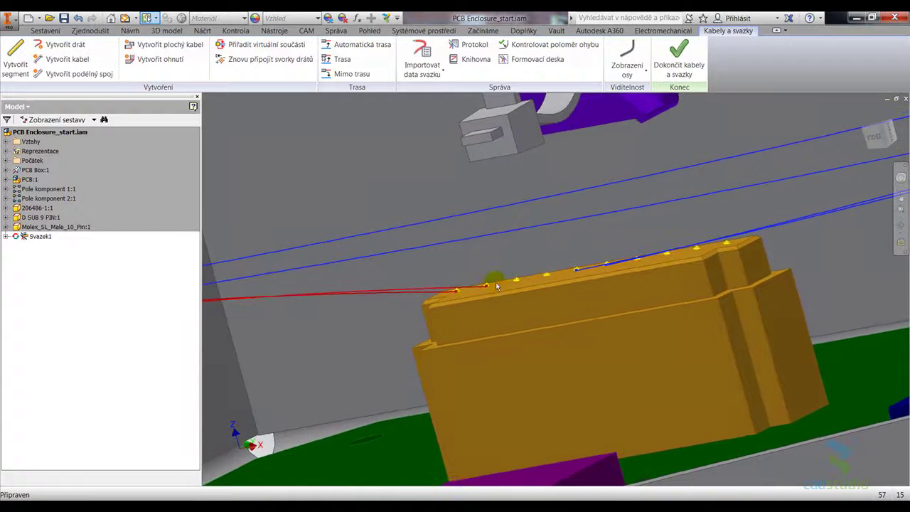
scroll(354, 298, "down", 3)
middle_click_drag(388, 301, 354, 298, "shift")
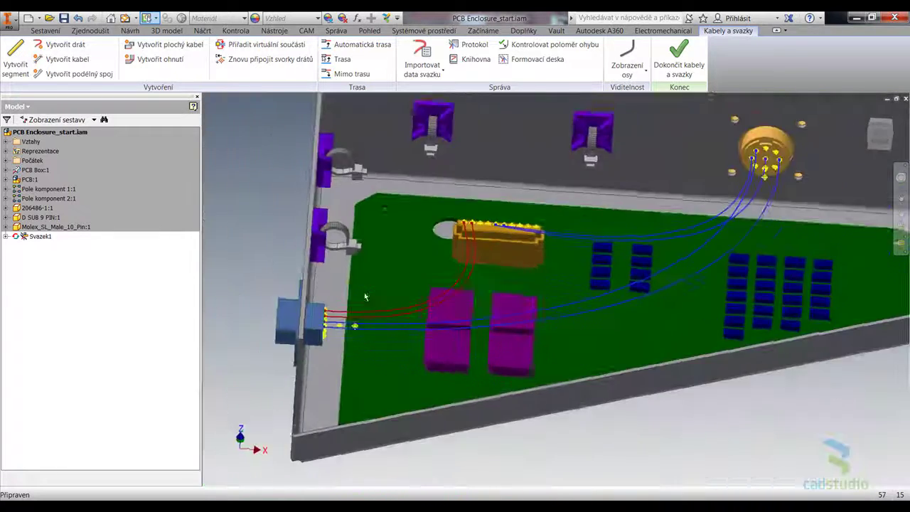
- Finish the cable and harness environment and open the Molex_SL_Male_10_Pin component in its own window
left_click(687, 58)
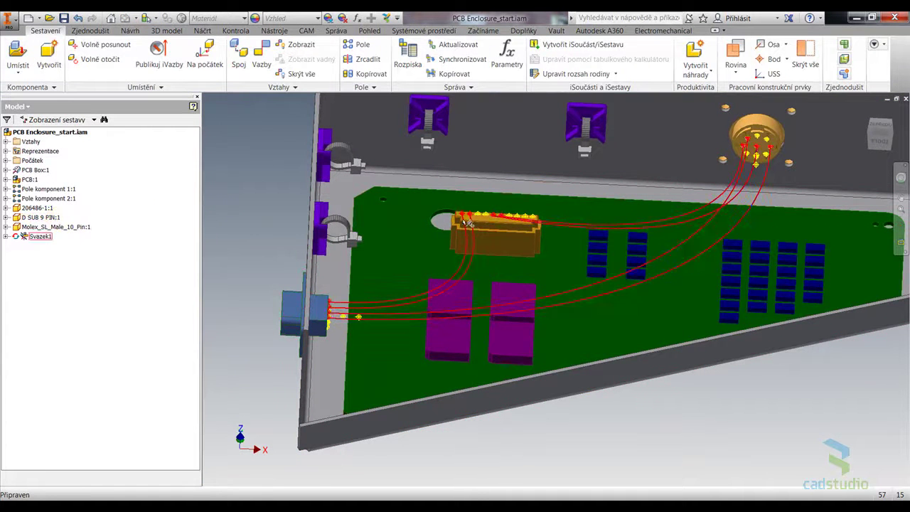
right_click(52, 226)
left_click(73, 225)
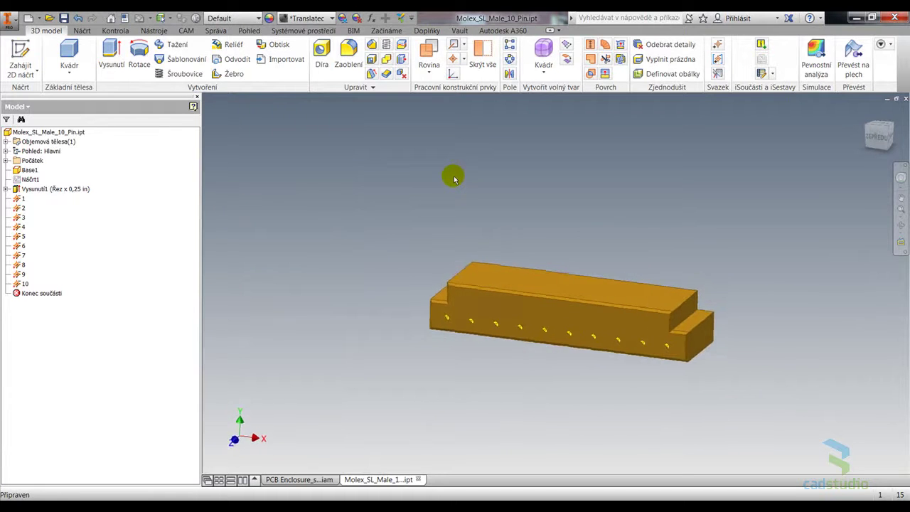
- Author the Molex part as a single-wire (Samostatný drát) connector, using its pin face to define the outward wire direction
left_click(216, 30)
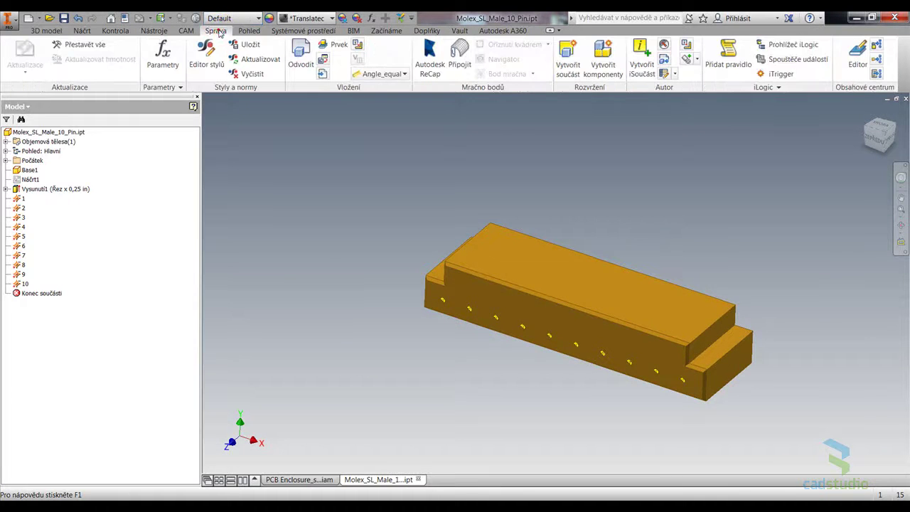
left_click(689, 59)
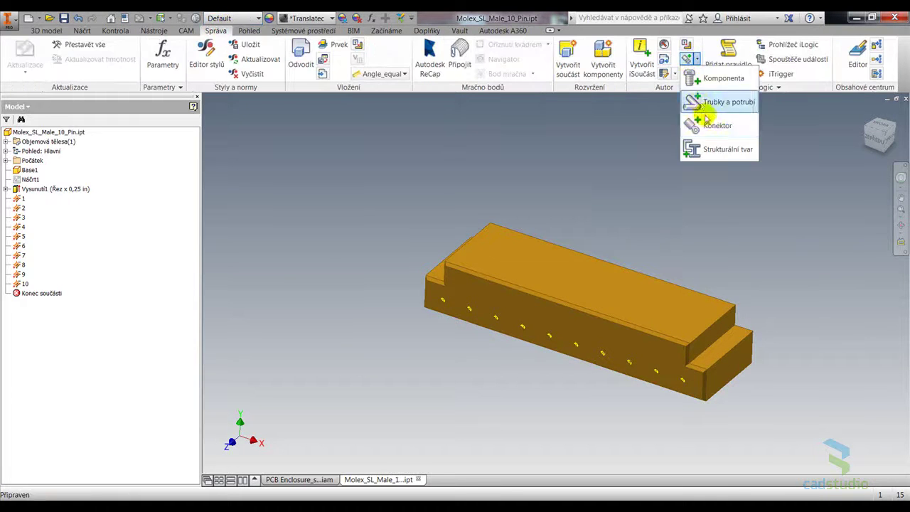
left_click(709, 127)
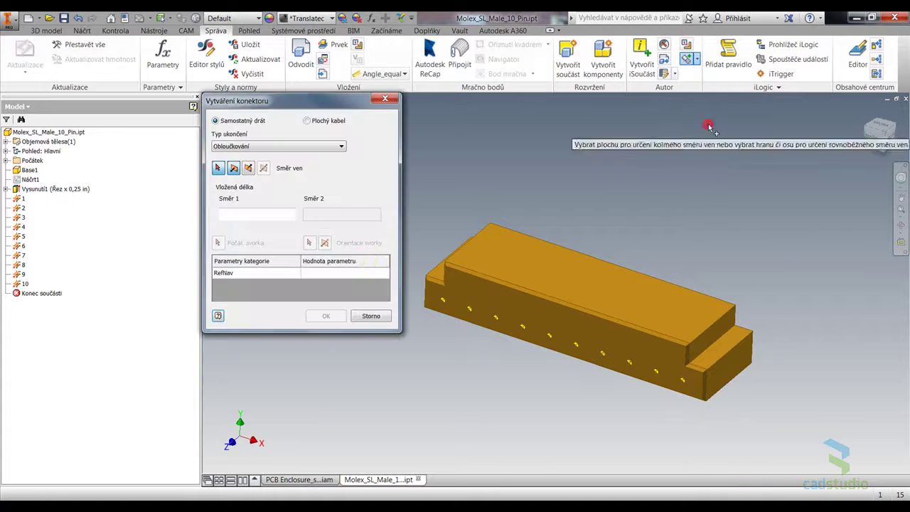
left_click(456, 294)
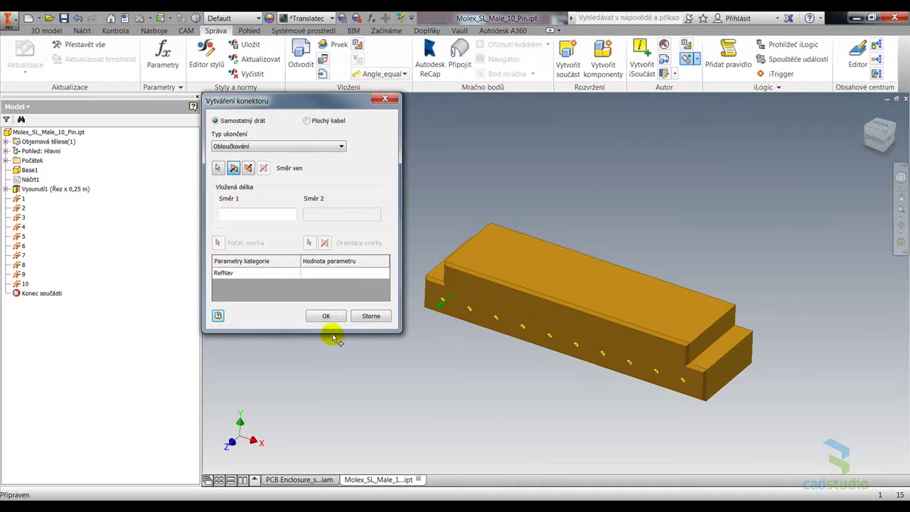
left_click(328, 317)
left_click(553, 306)
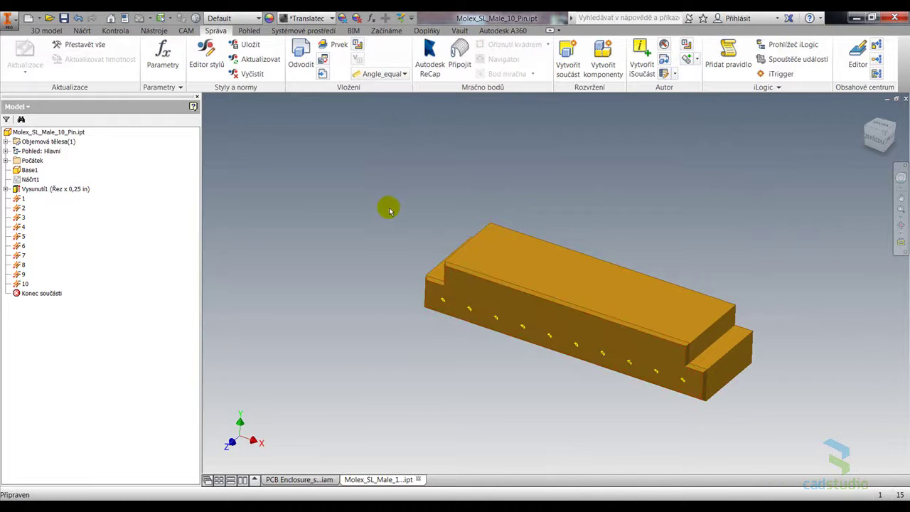
- Close the Molex connector part and update the PCB Enclosure assembly to reroute its harness wires
left_click(906, 98)
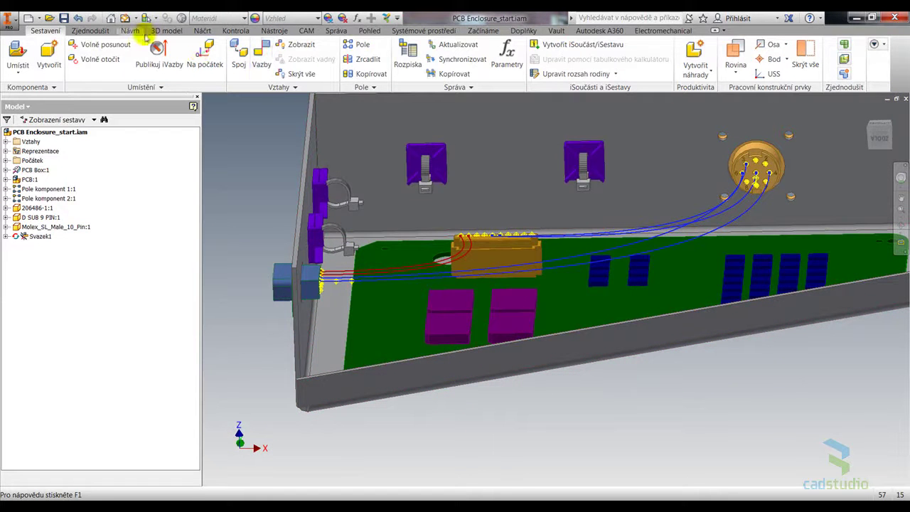
left_click(125, 18)
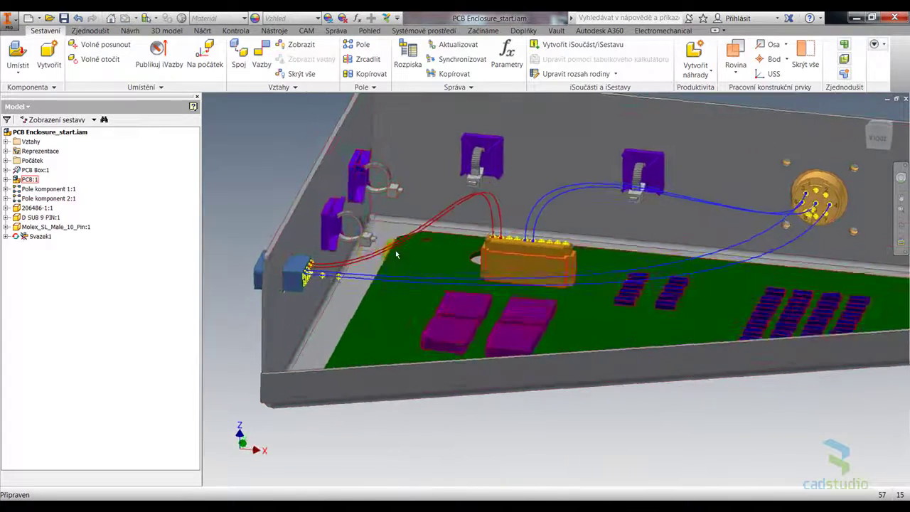
middle_click_drag(397, 254, 568, 400, "shift")
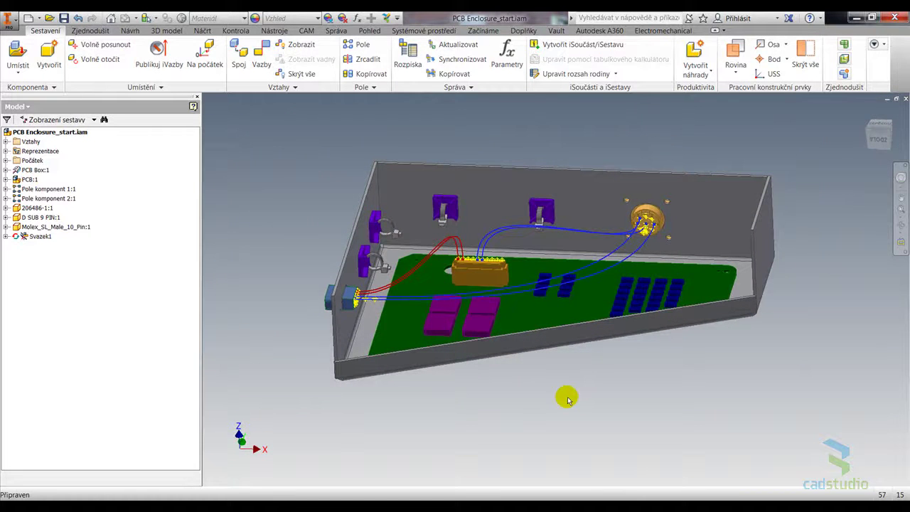